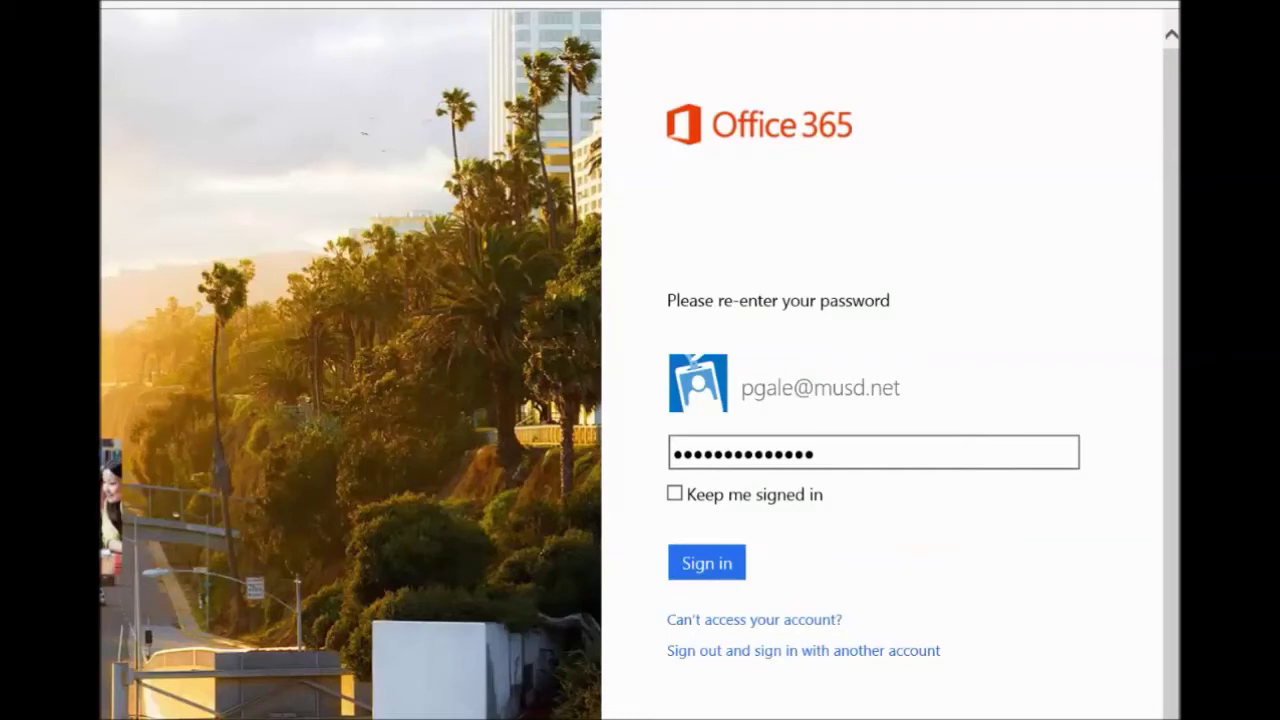
Step: Finish the Office 365 sign-in and go to the SharePoint Sites page
{"action": "key", "text": "Return"}
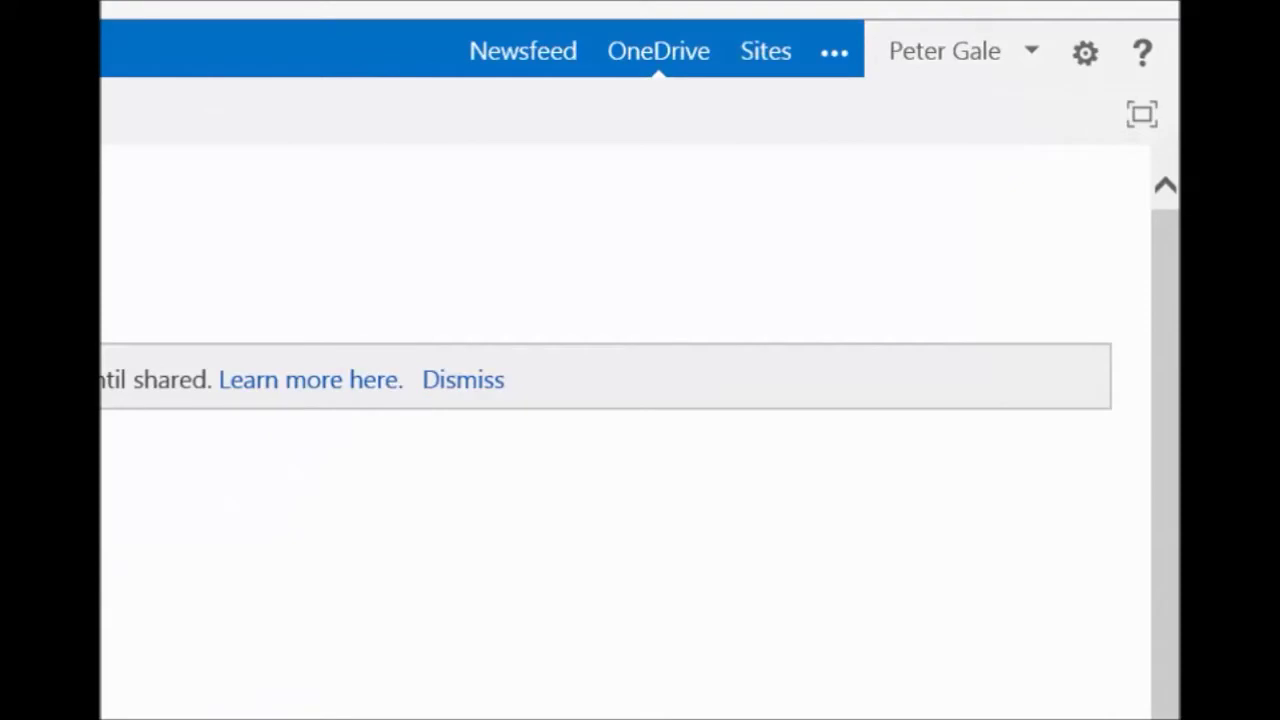
{"action": "left_click", "coordinate": [765, 51]}
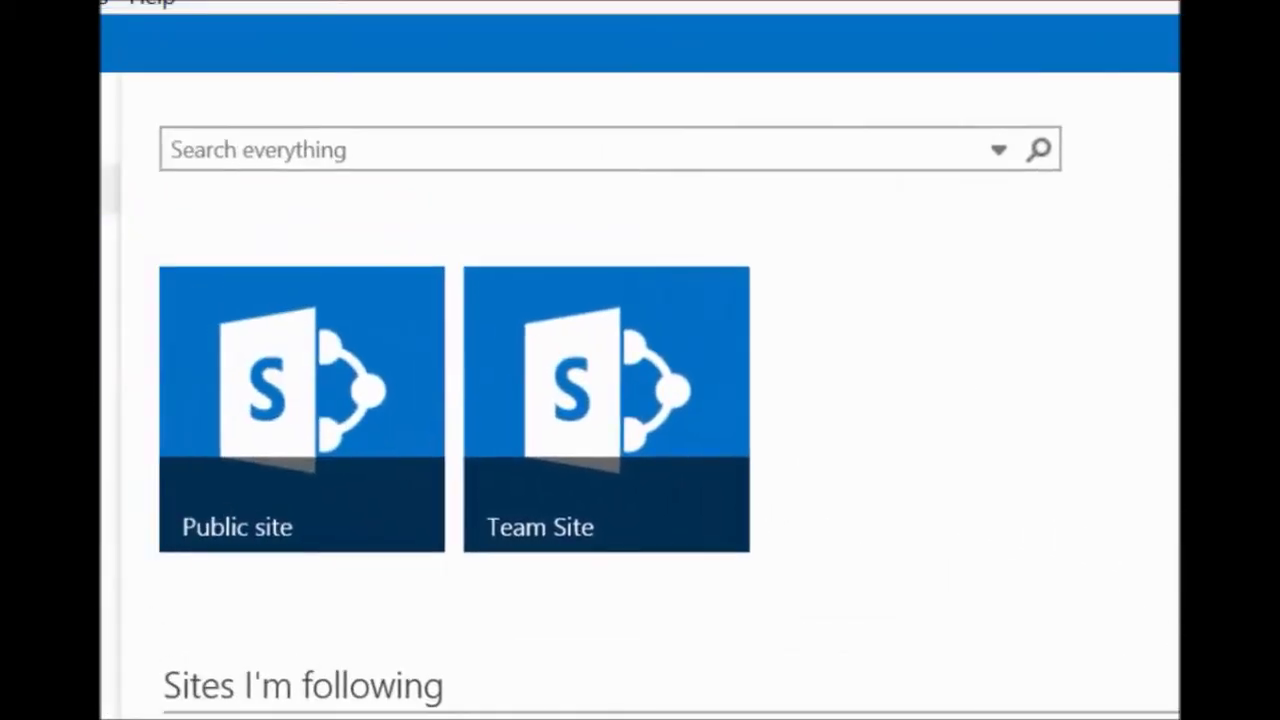
Step: Search everything for 'teacher' and open the Teacher Technology Center result
{"action": "left_click", "coordinate": [172, 149]}
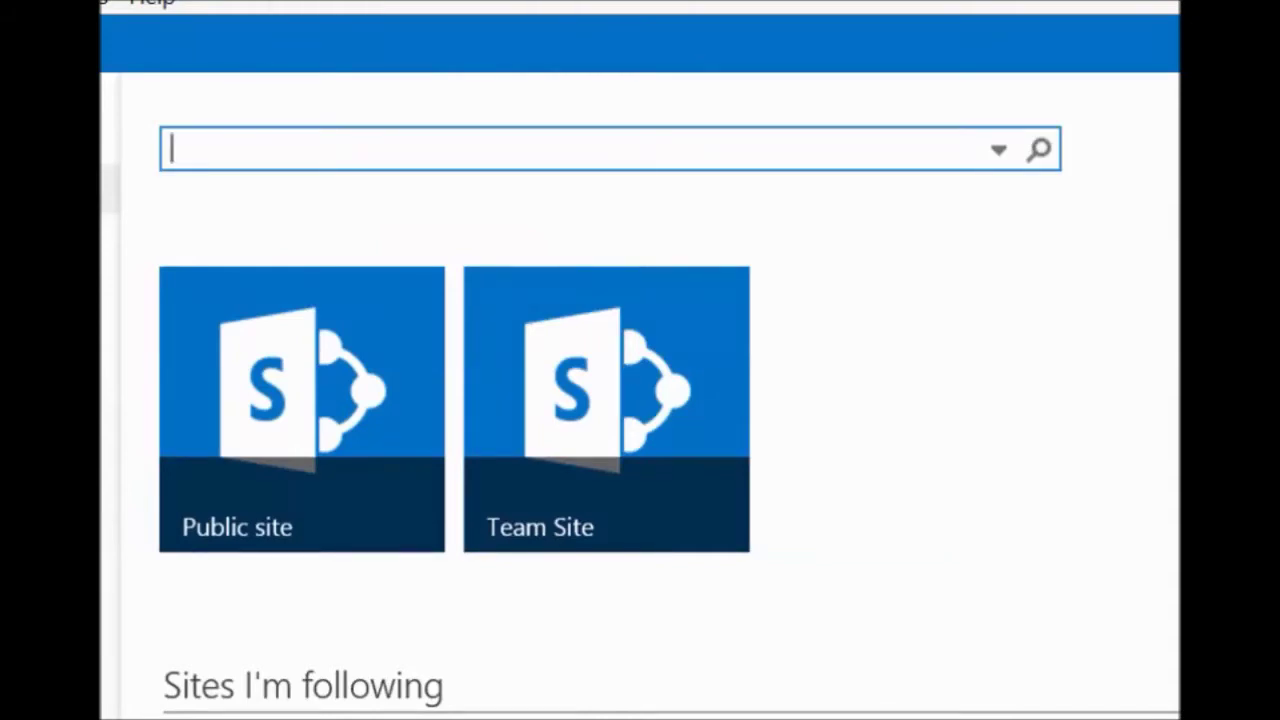
{"action": "type", "text": "teacher"}
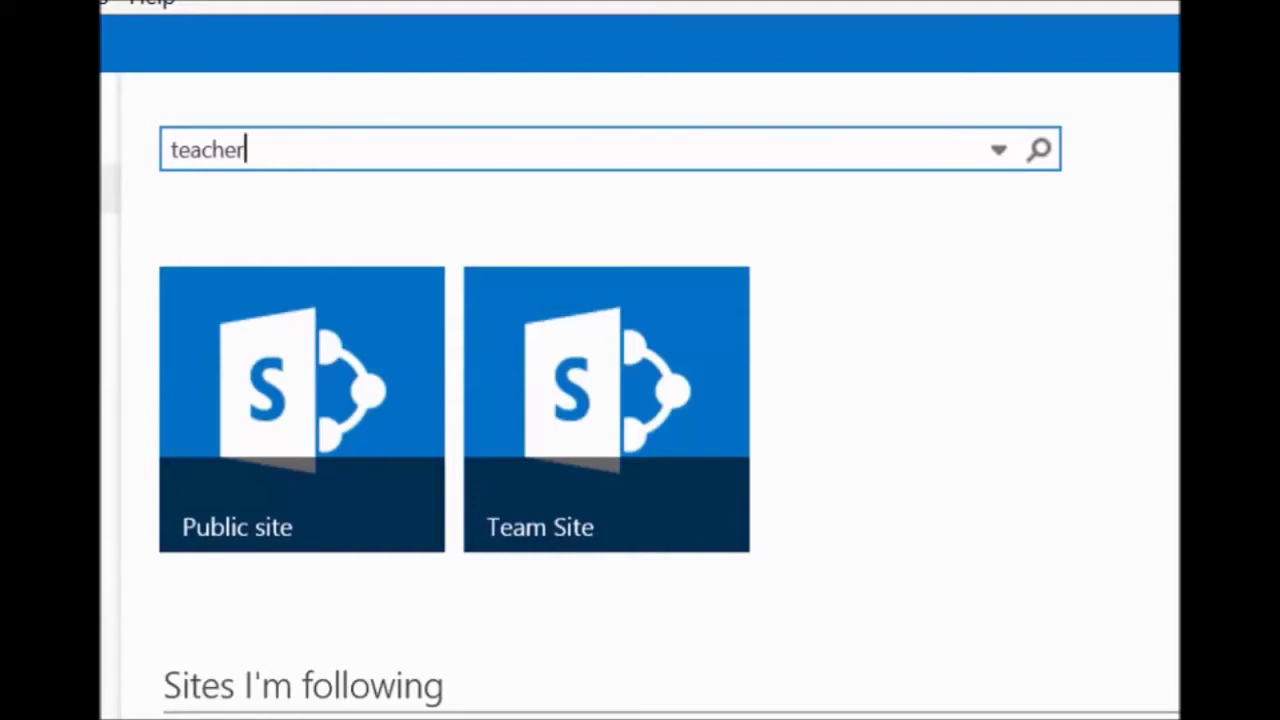
{"action": "key", "text": "Return"}
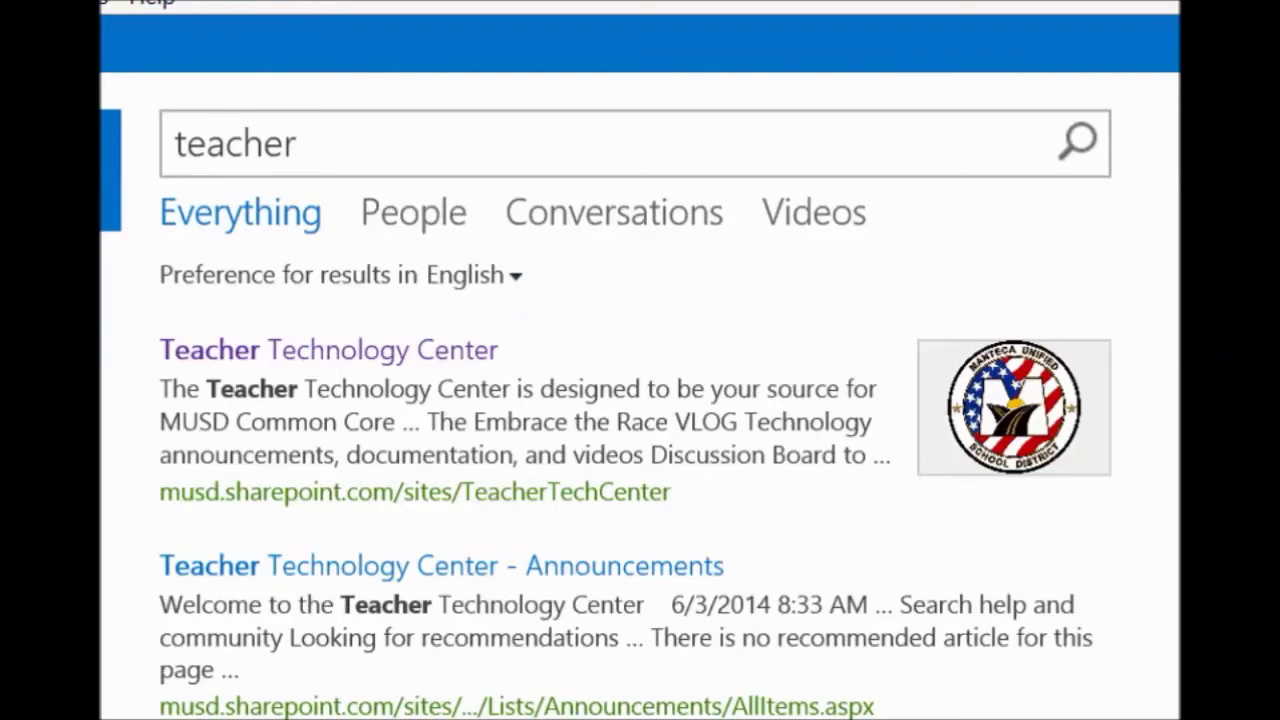
{"action": "left_click", "coordinate": [300, 350]}
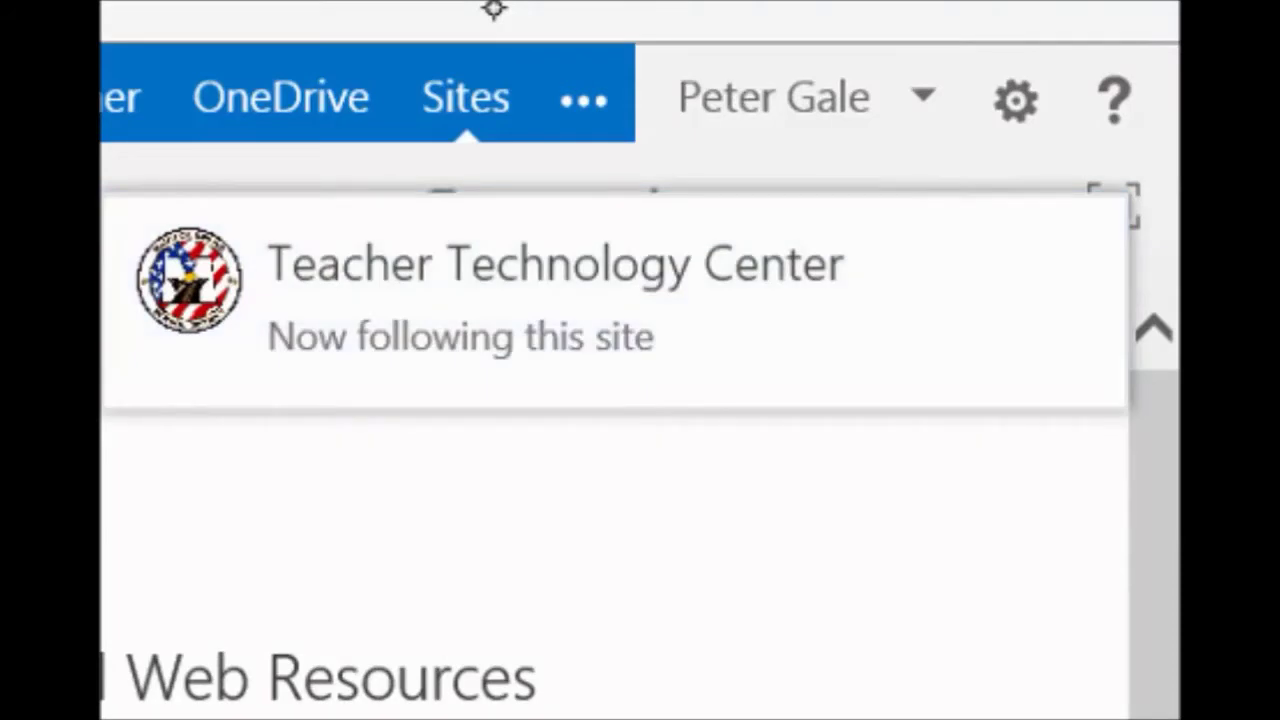
Step: Browse the site's web resources posts, such as Easy Office Training and Windows Tutorials
{"action": "left_click", "coordinate": [419, 40]}
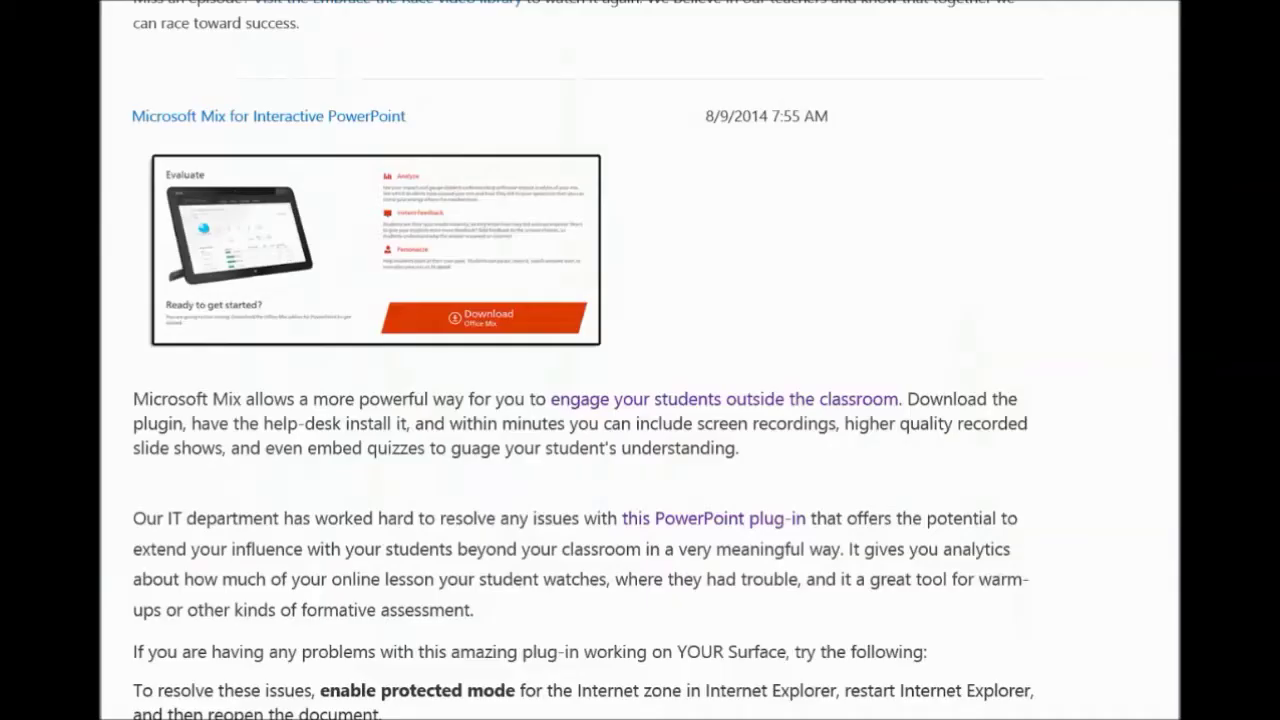
{"action": "scroll", "coordinate": [640, 400], "scroll_direction": "down", "scroll_amount": 3}
{"action": "scroll", "coordinate": [640, 400], "scroll_direction": "down", "scroll_amount": 15}
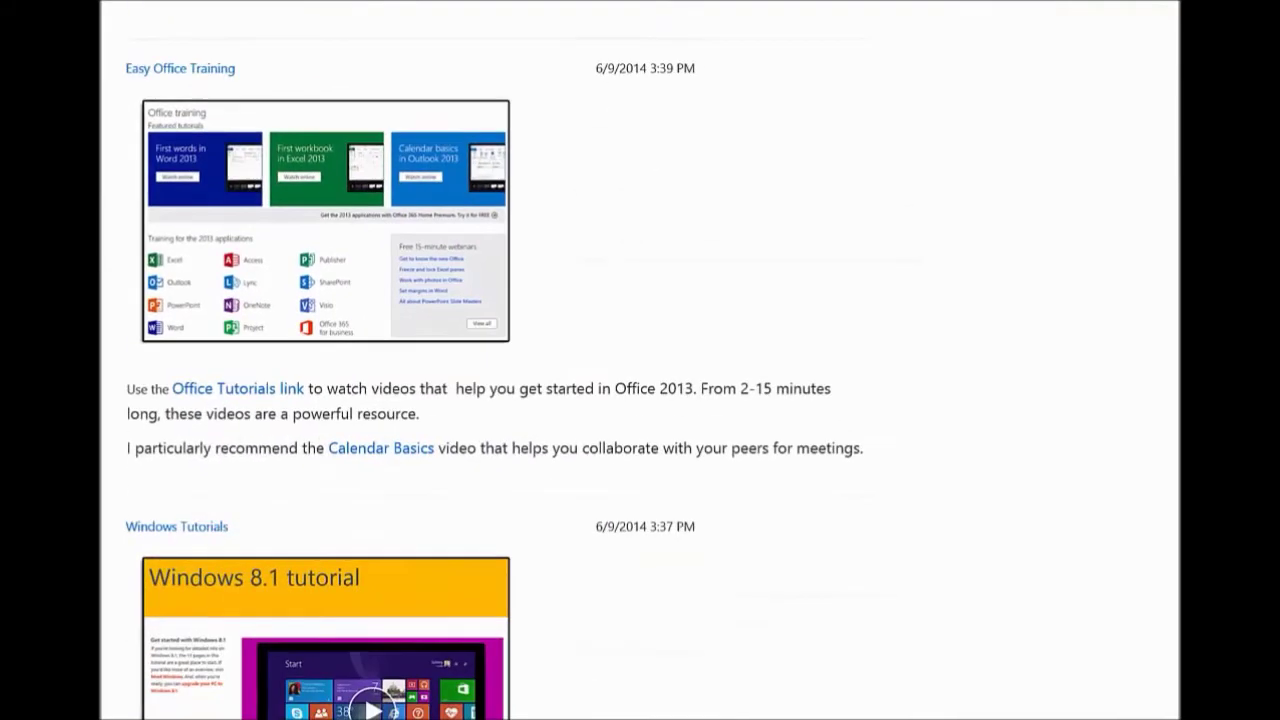
{"action": "scroll", "coordinate": [640, 400], "scroll_direction": "down", "scroll_amount": 3}
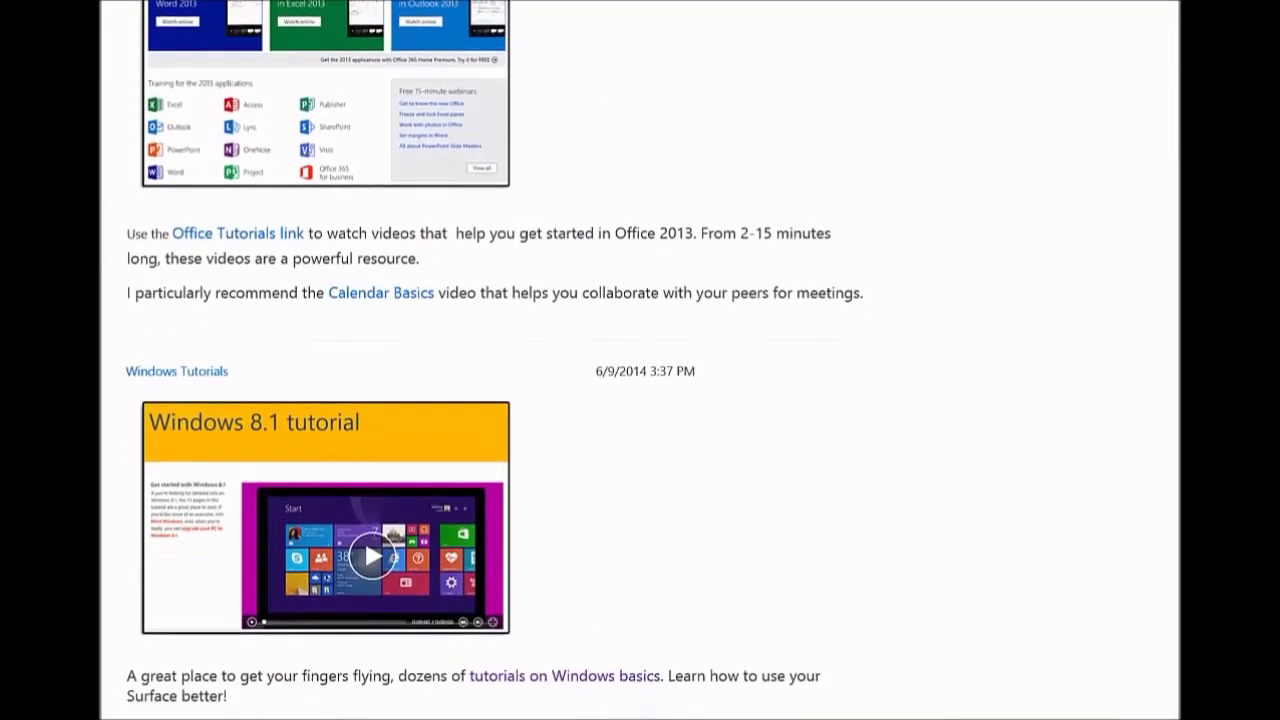
{"action": "scroll", "coordinate": [640, 400], "scroll_direction": "up", "scroll_amount": 10}
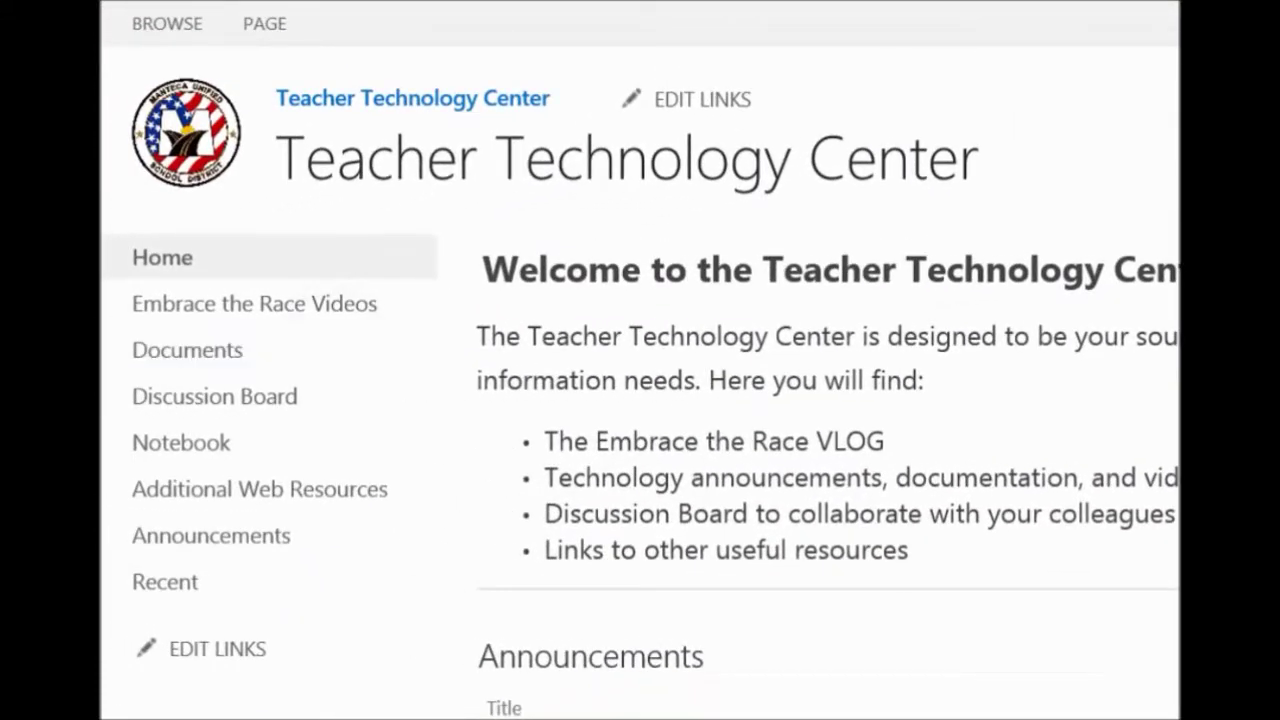
Step: Open the Documents library with the My Math Teacher Guide PDF, then Embrace the Race Videos
{"action": "left_click", "coordinate": [188, 350]}
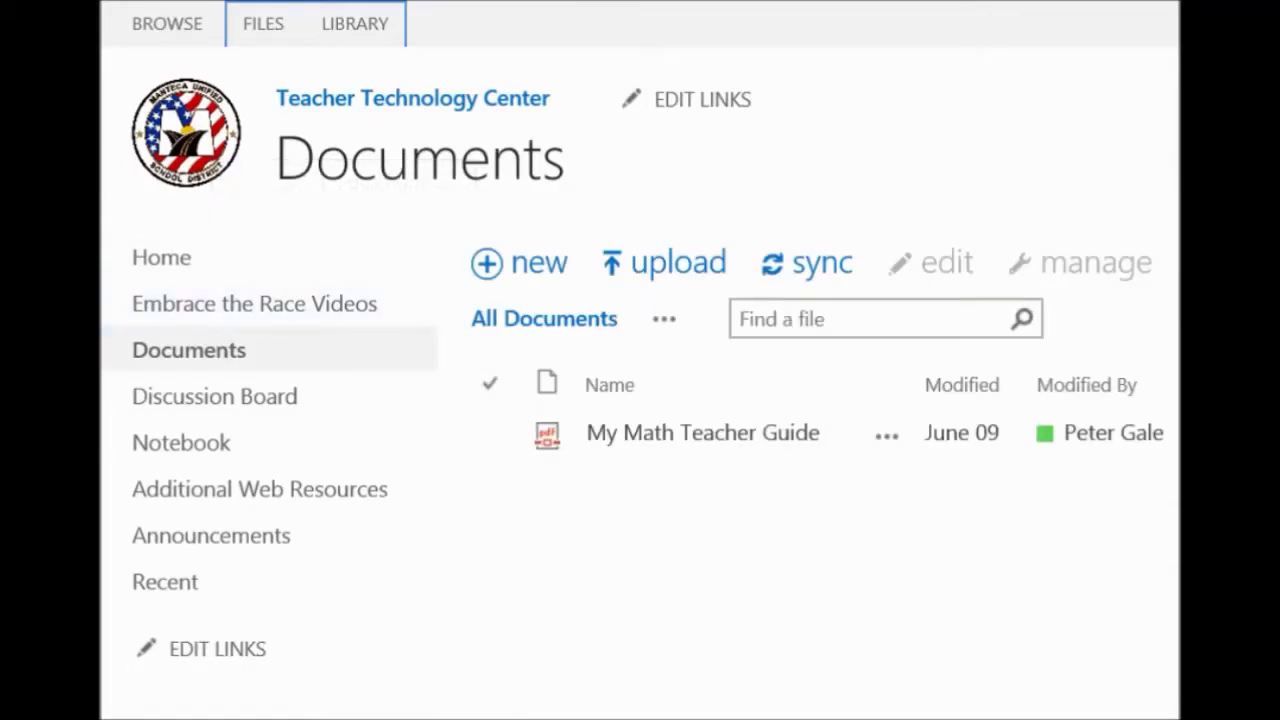
{"action": "left_click", "coordinate": [254, 303]}
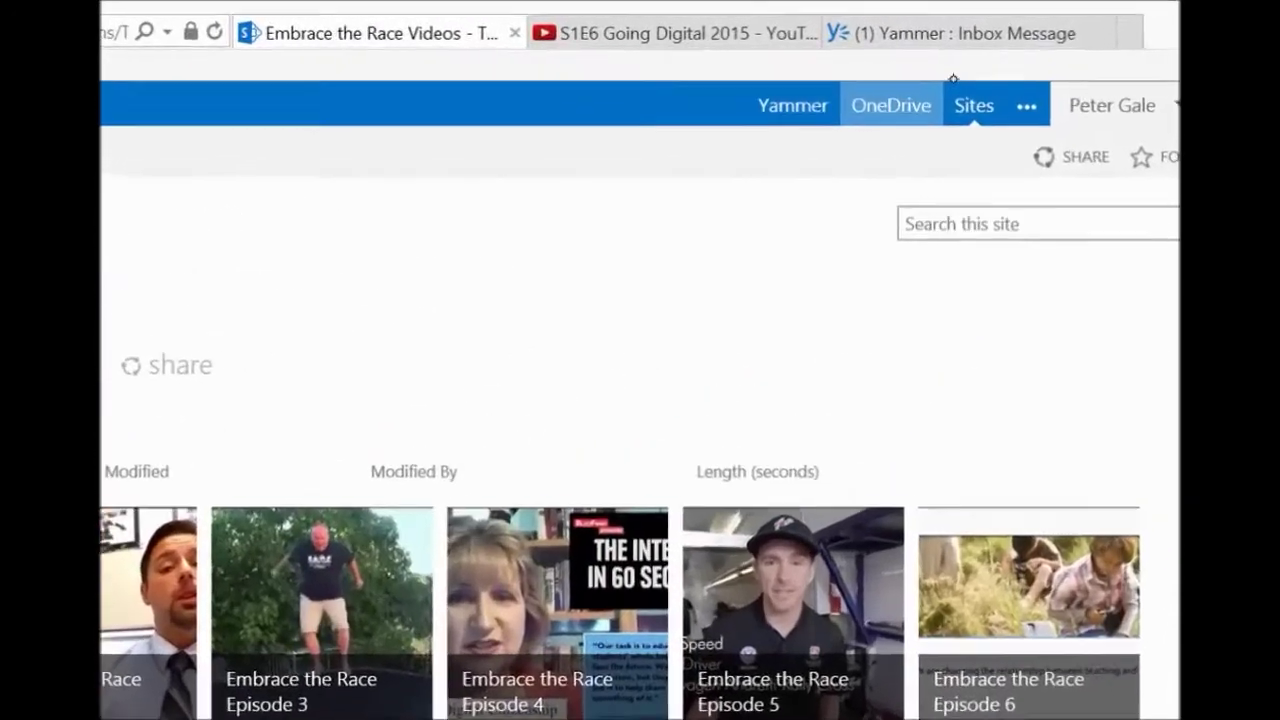
Step: Go to the OneDrive for Business documents, select Orientation, then move the selection to Personal
{"action": "left_click", "coordinate": [1008, 81]}
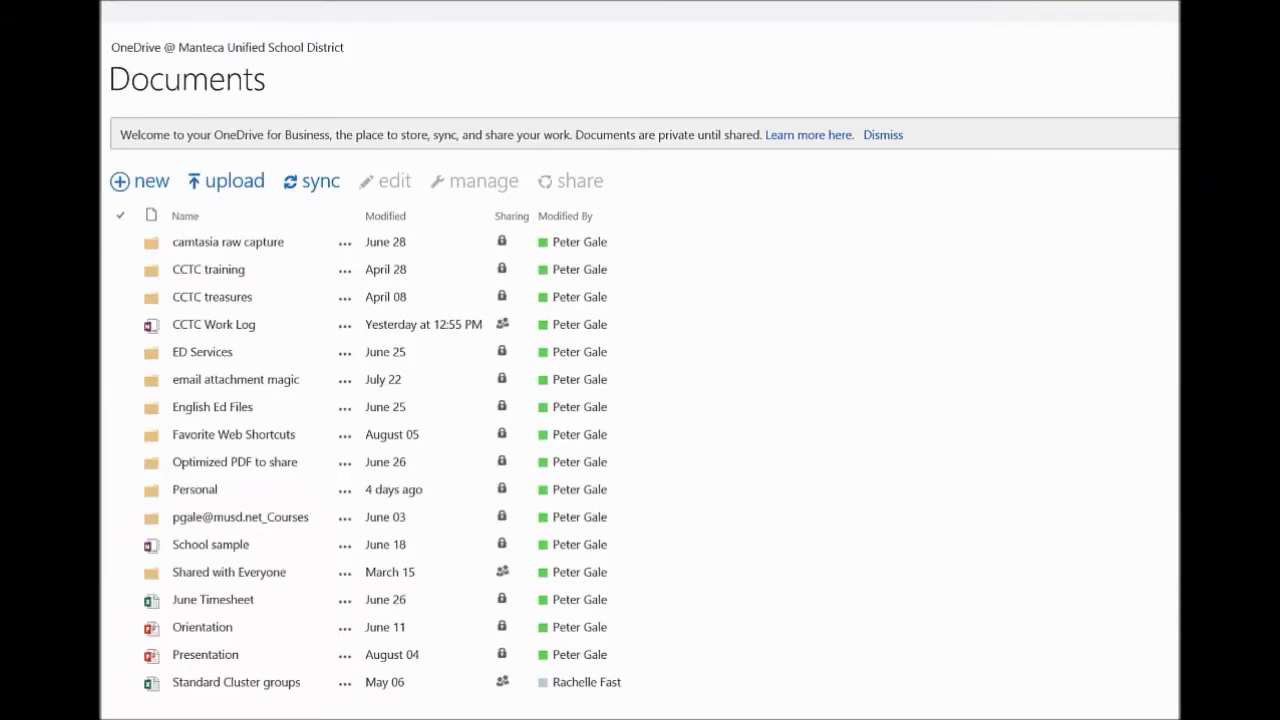
{"action": "scroll", "coordinate": [645, 400], "scroll_direction": "down", "scroll_amount": 1}
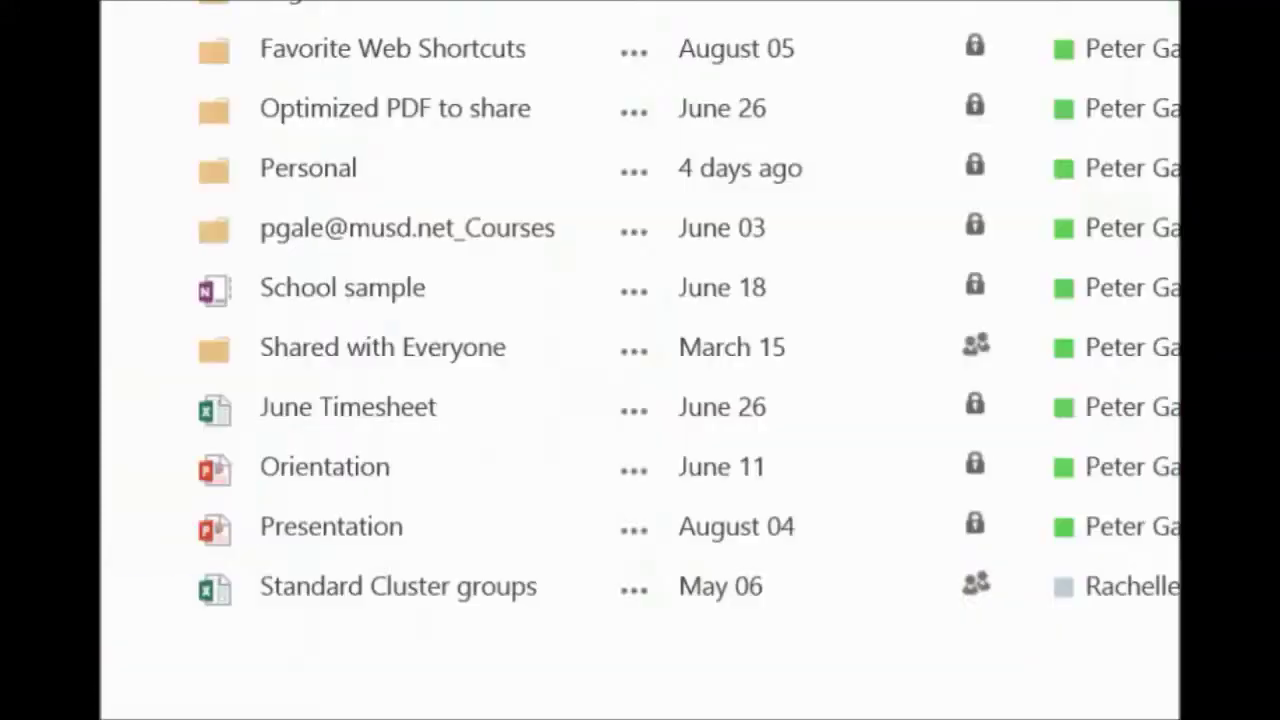
{"action": "left_click", "coordinate": [147, 467]}
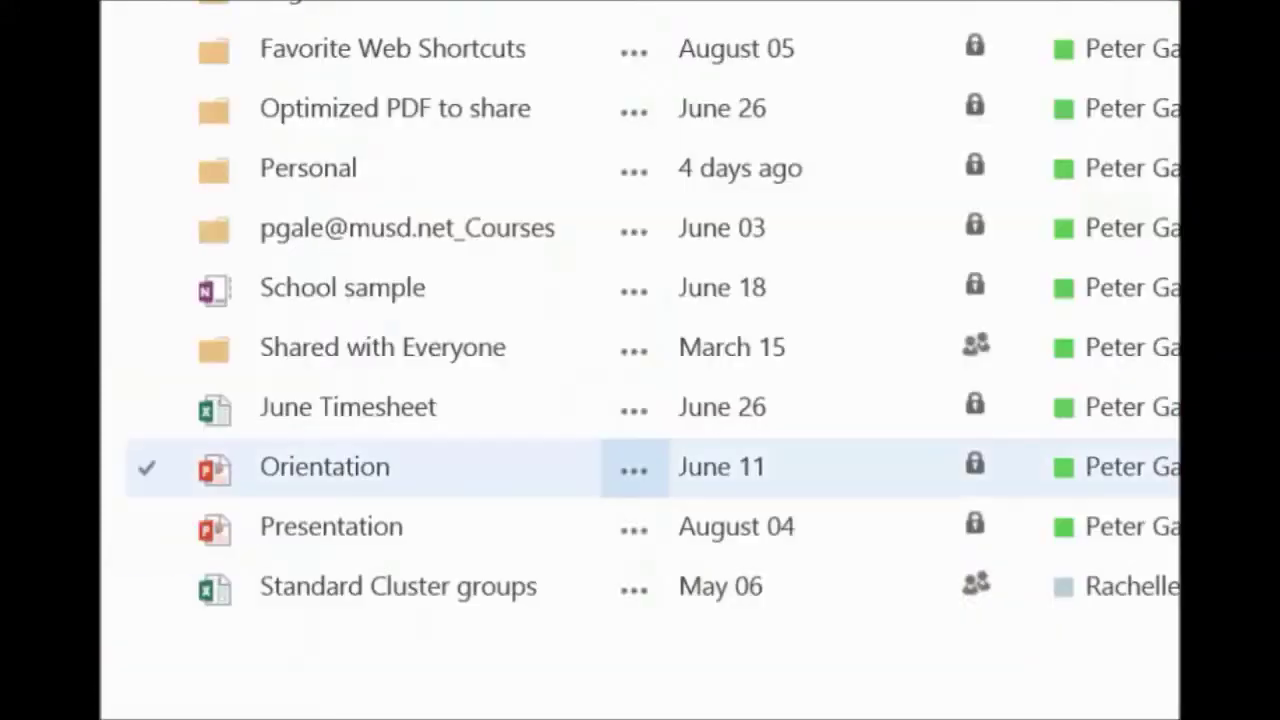
{"action": "key", "text": "Up"}
{"action": "key", "text": "Up"}
{"action": "key", "text": "Up"}
{"action": "key", "text": "Up"}
{"action": "key", "text": "Up"}
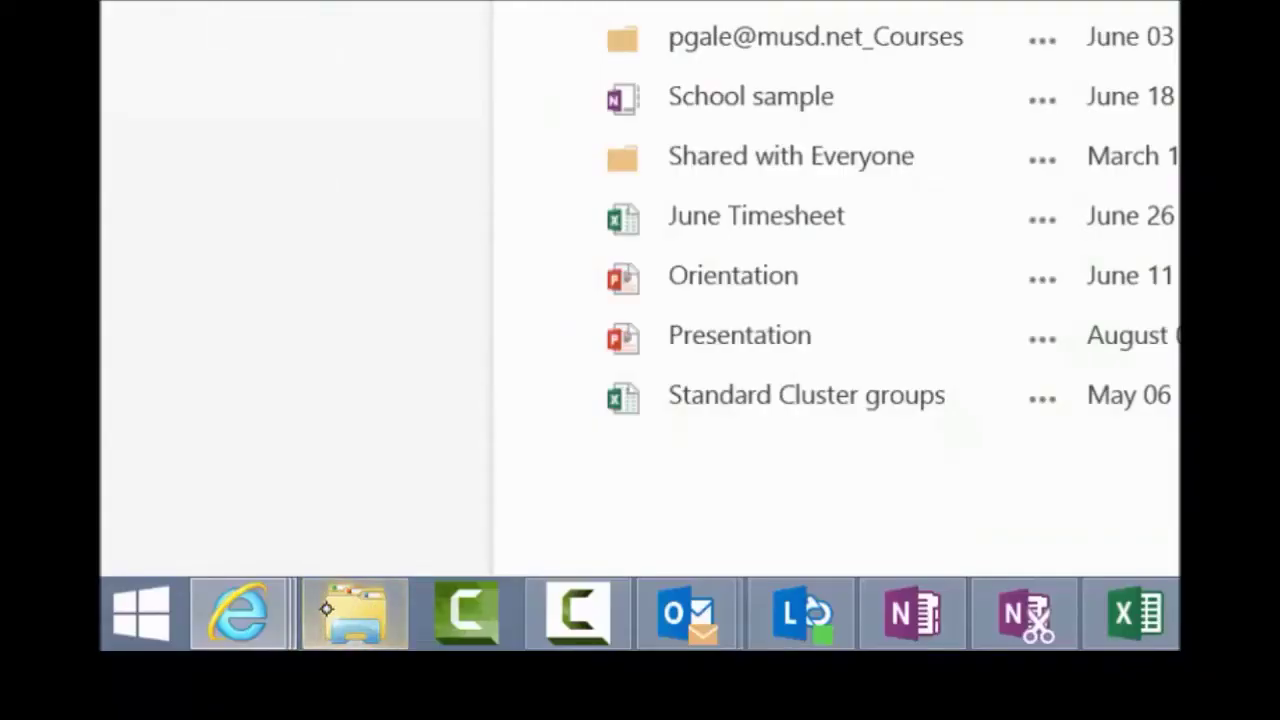
Step: In File Explorer's synced OneDrive for Business folder, drag Orientation into the Personal folder
{"action": "left_click", "coordinate": [326, 608]}
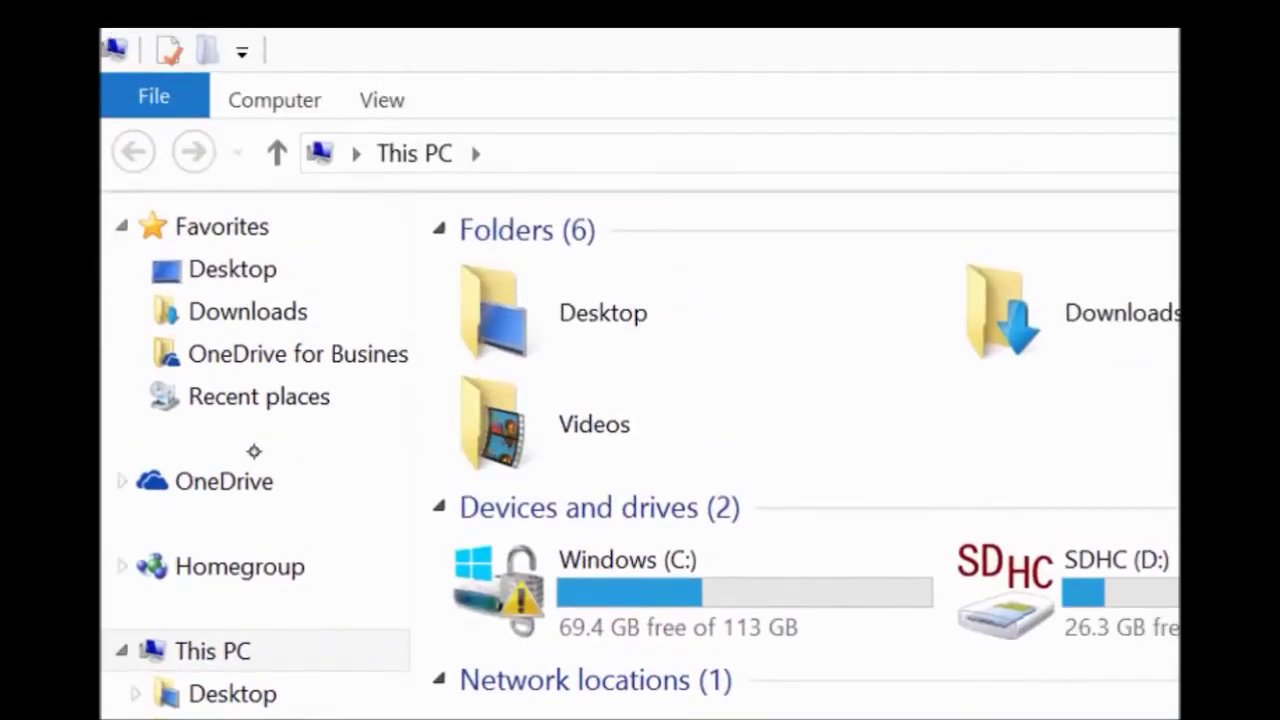
{"action": "left_click", "coordinate": [246, 482]}
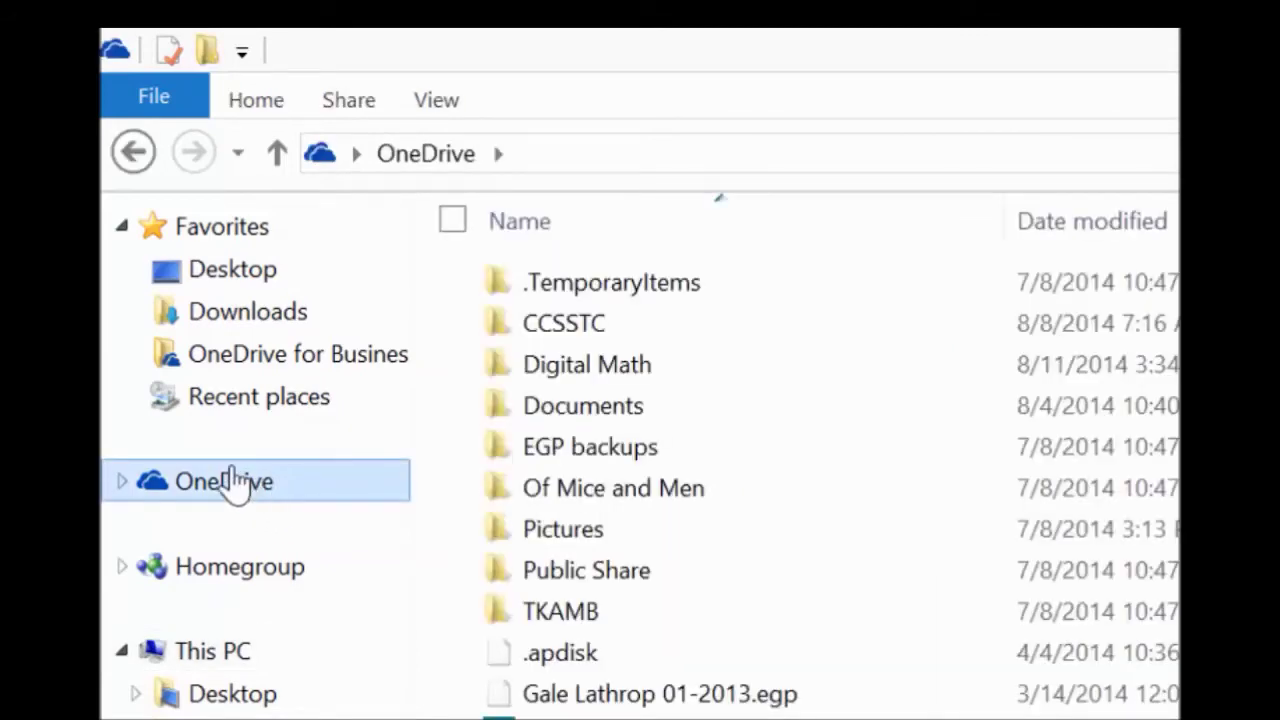
{"action": "left_click", "coordinate": [350, 356]}
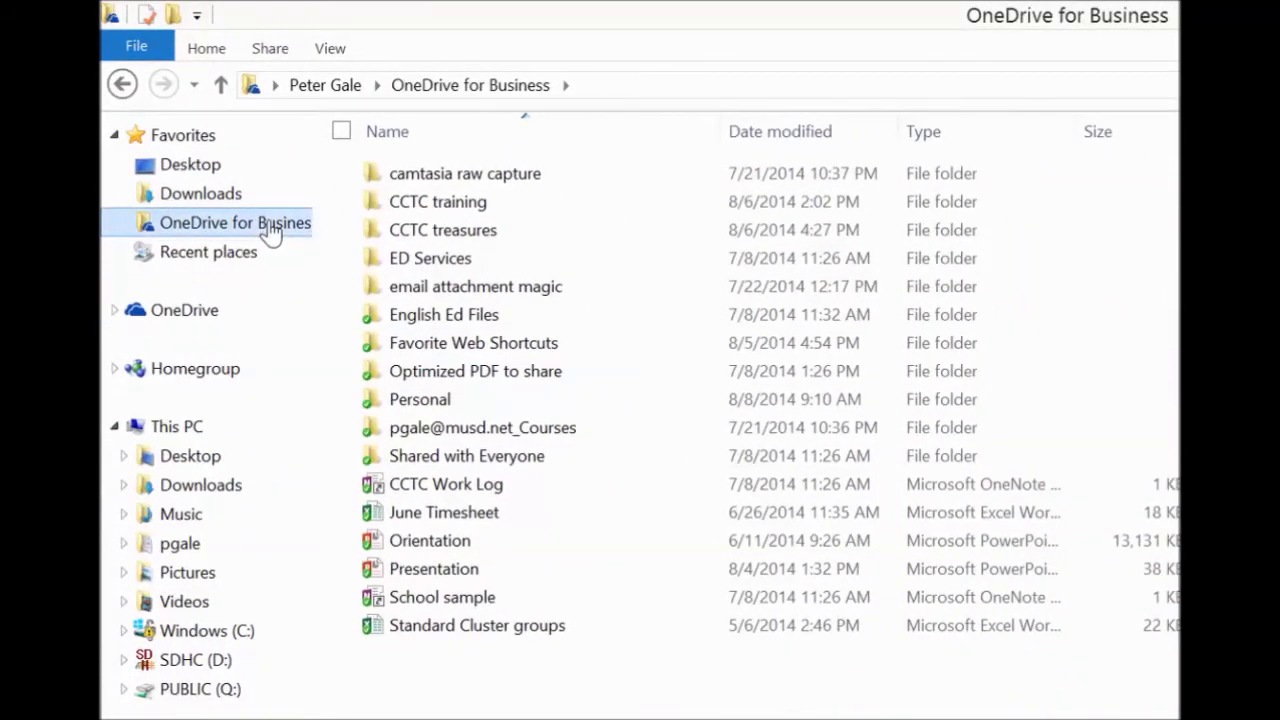
{"action": "left_click_drag", "start_coordinate": [408, 533], "coordinate": [492, 509]}
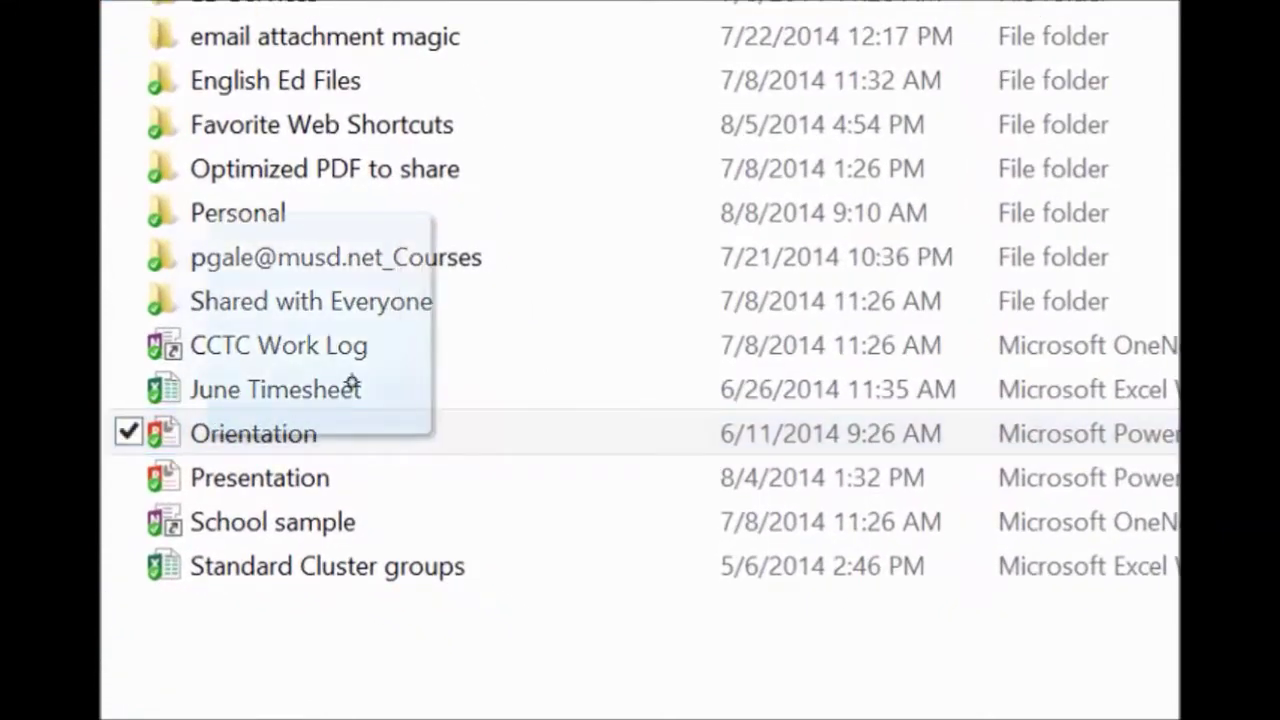
{"action": "left_click_drag", "start_coordinate": [352, 383], "coordinate": [190, 224]}
{"action": "mouse_move", "coordinate": [191, 189]}
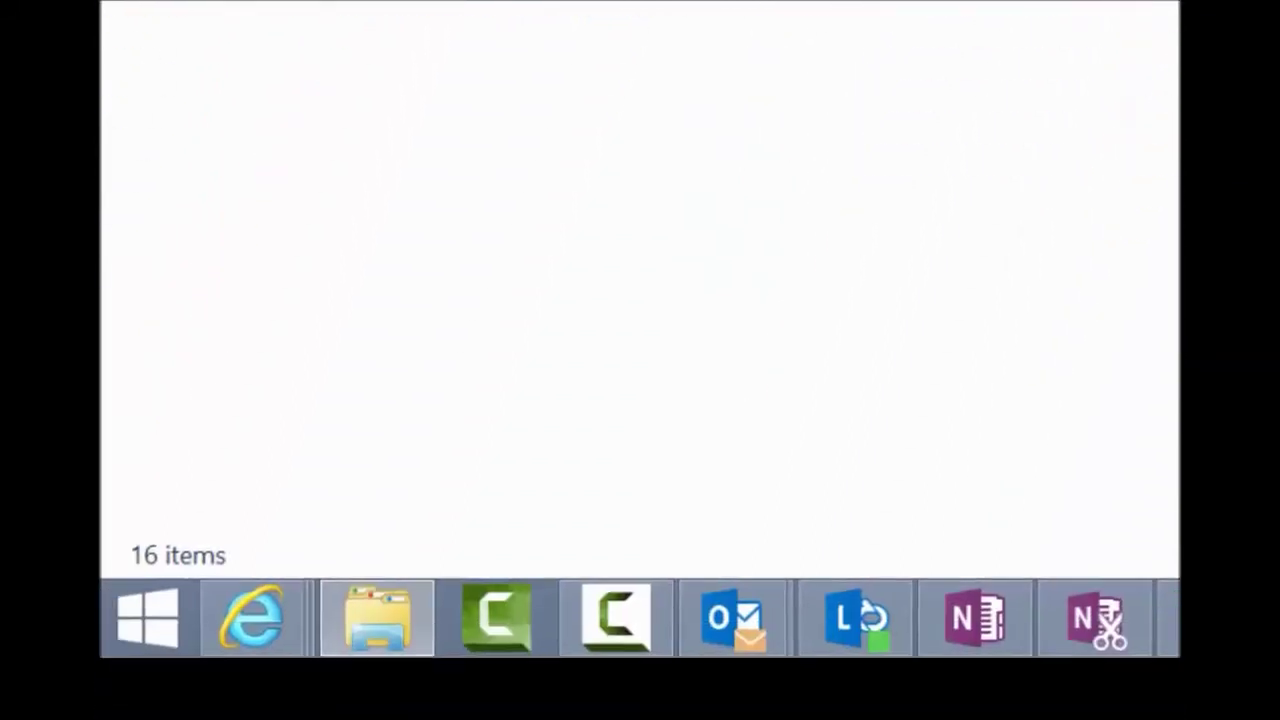
Step: Refresh the browser's OneDrive library, open Personal showing Orientation, and start syncing it
{"action": "left_click", "coordinate": [240, 627]}
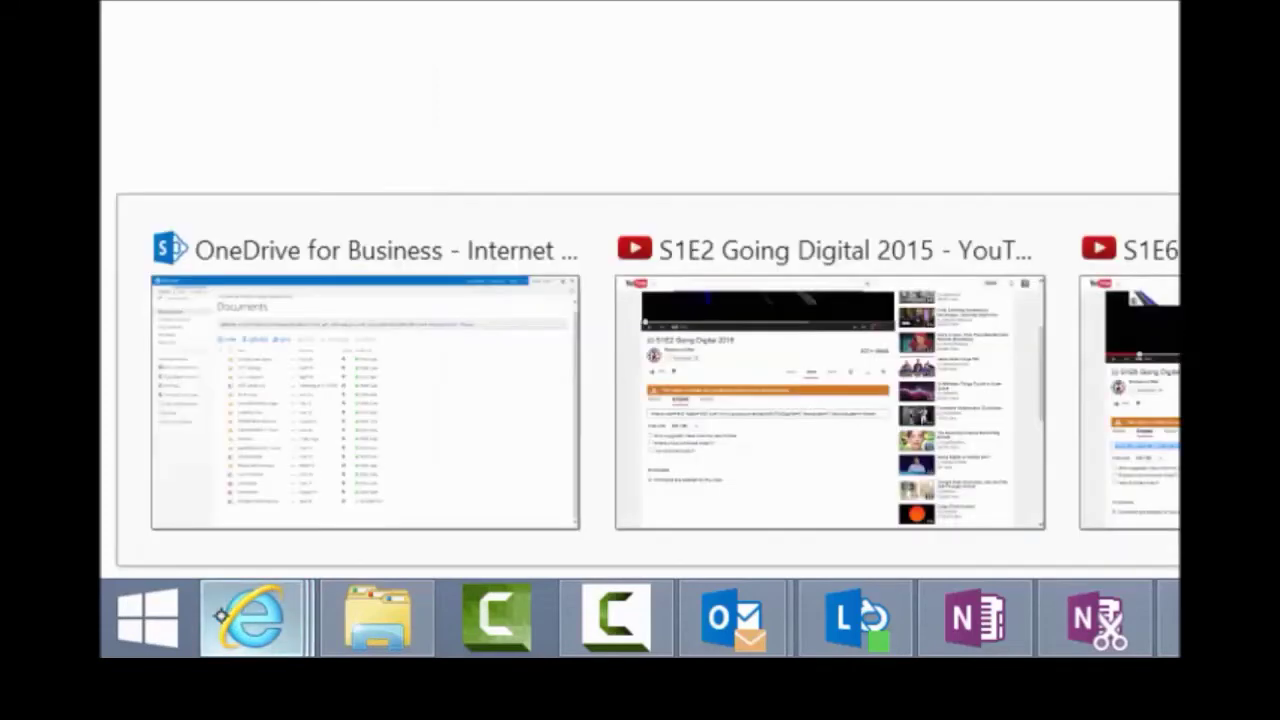
{"action": "left_click", "coordinate": [403, 352]}
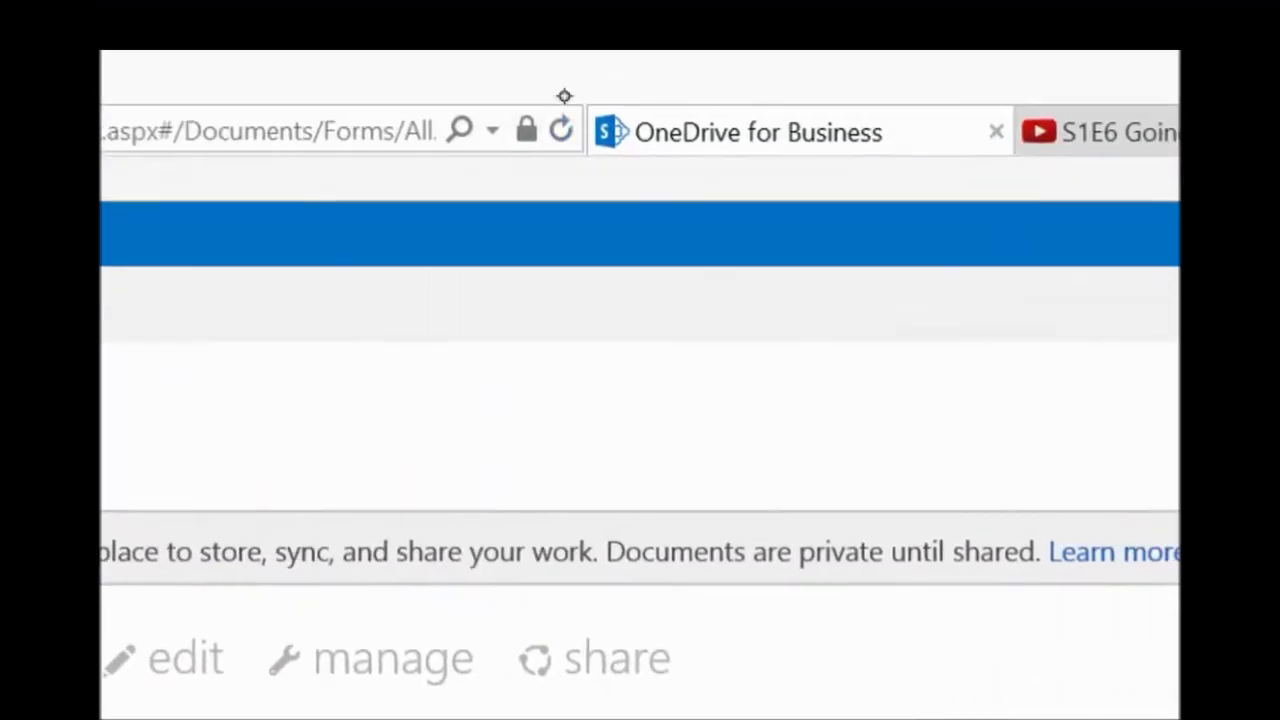
{"action": "left_click", "coordinate": [561, 129]}
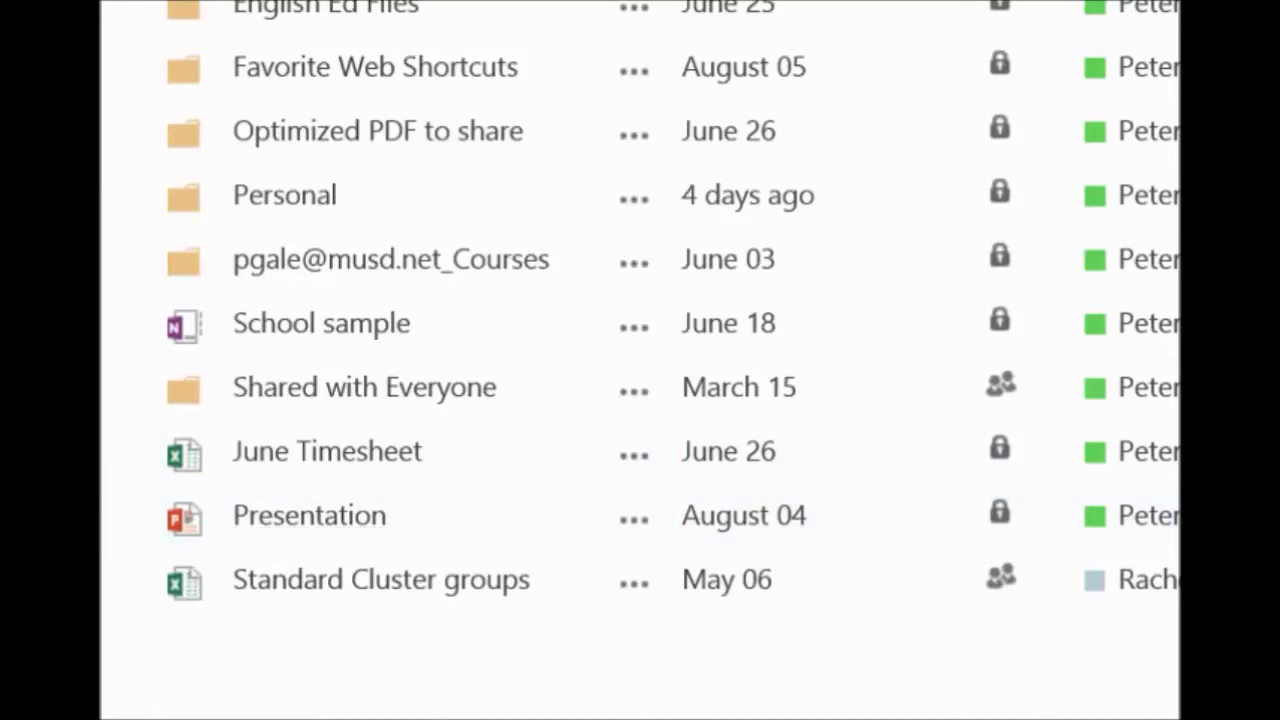
{"action": "left_click", "coordinate": [284, 195]}
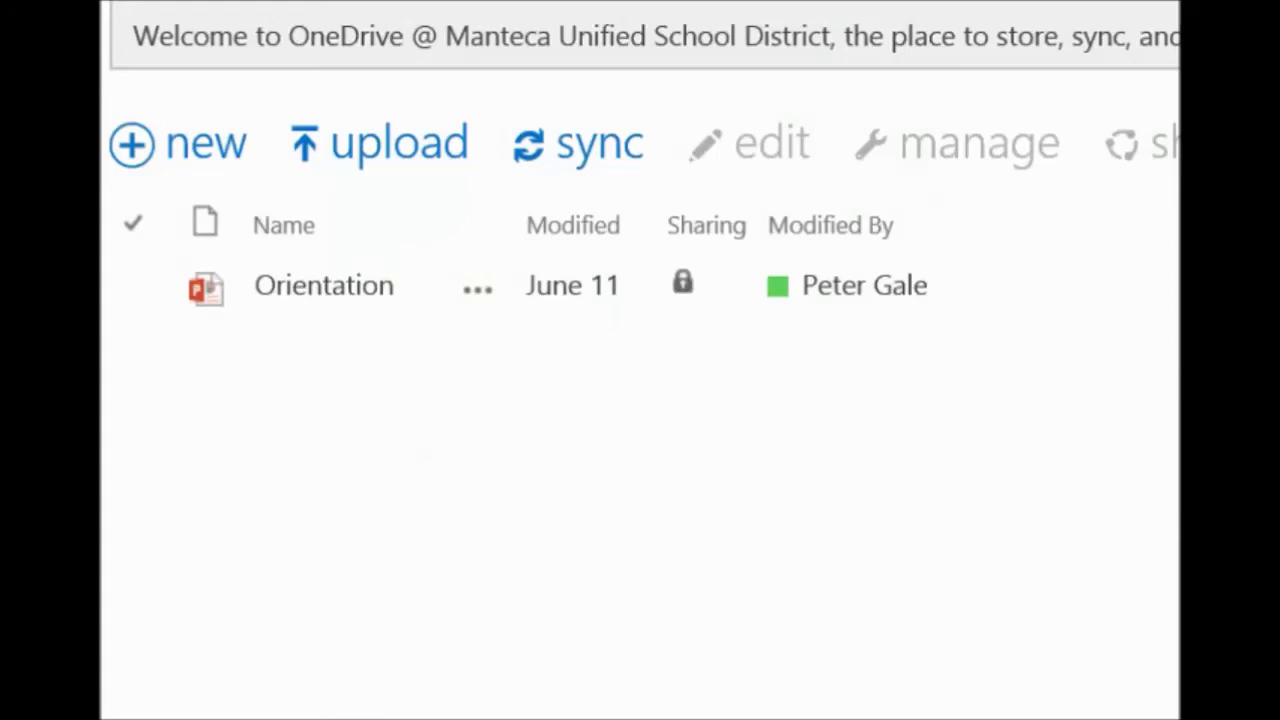
{"action": "left_click", "coordinate": [578, 143]}
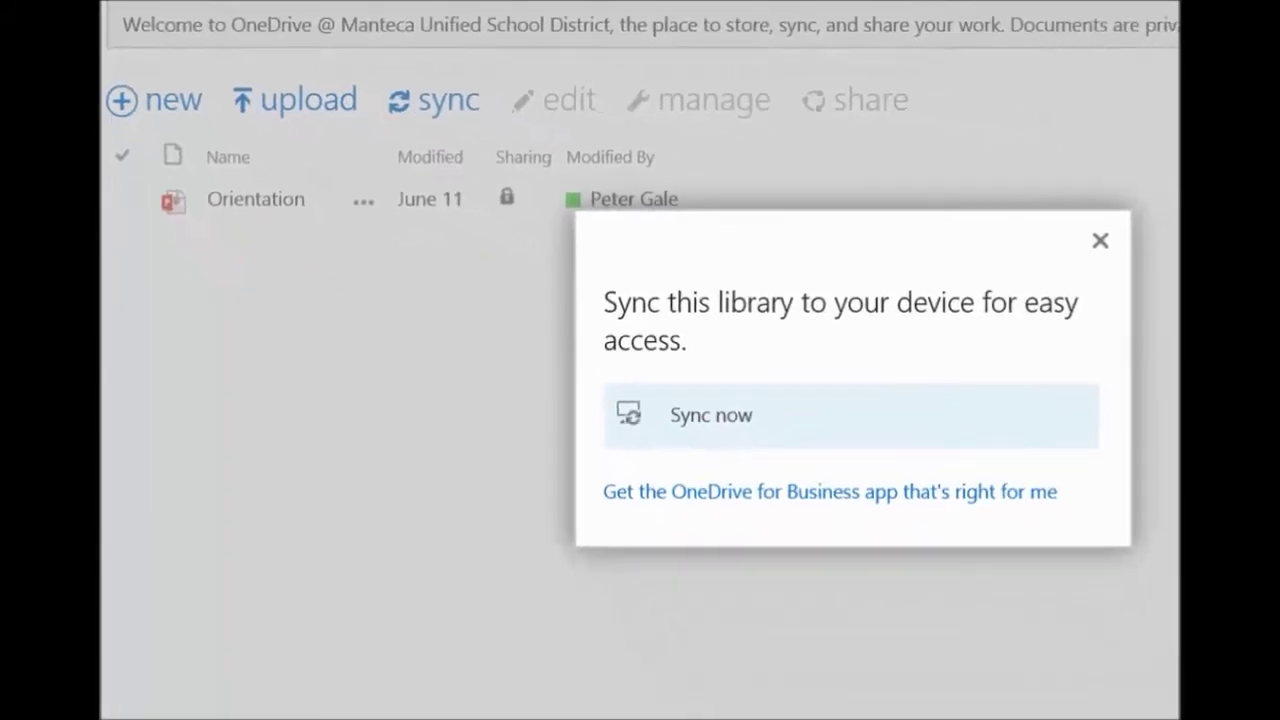